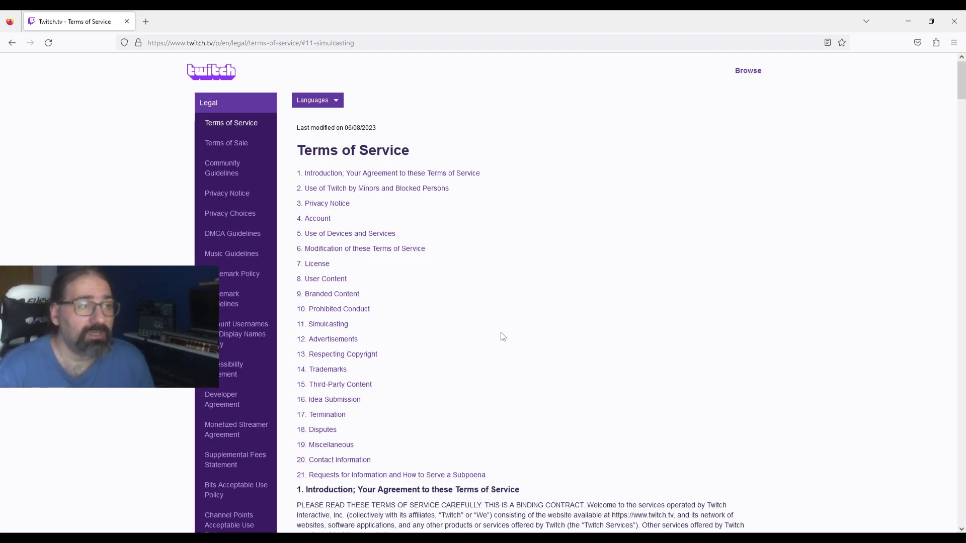
Jump to section 11, Simulcasting, from the contents and start highlighting its Twitch-like service definition
left_click(330, 332)
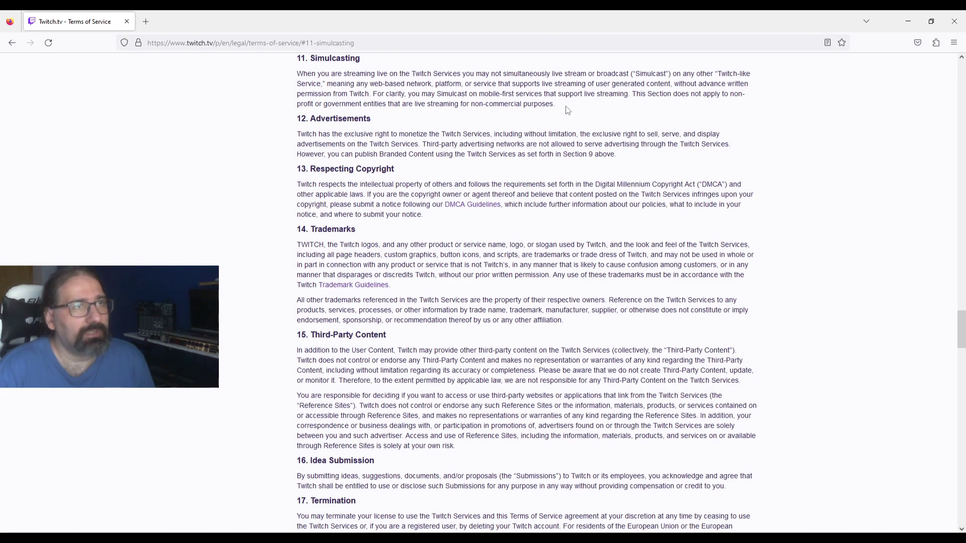
scroll(552, 212, "up", 2)
left_click_drag(327, 136, 604, 143)
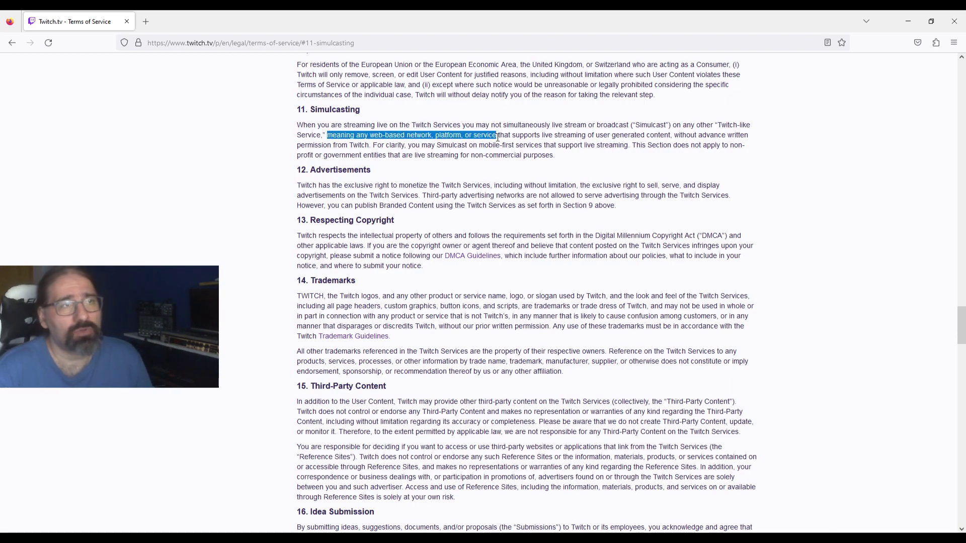
Highlight 'meaning any web-based network, platform, or service that supports live streaming of user generated content'
mouse_move(604, 142)
left_mouse_down()
mouse_move(658, 145)
mouse_move(672, 135)
left_mouse_up()
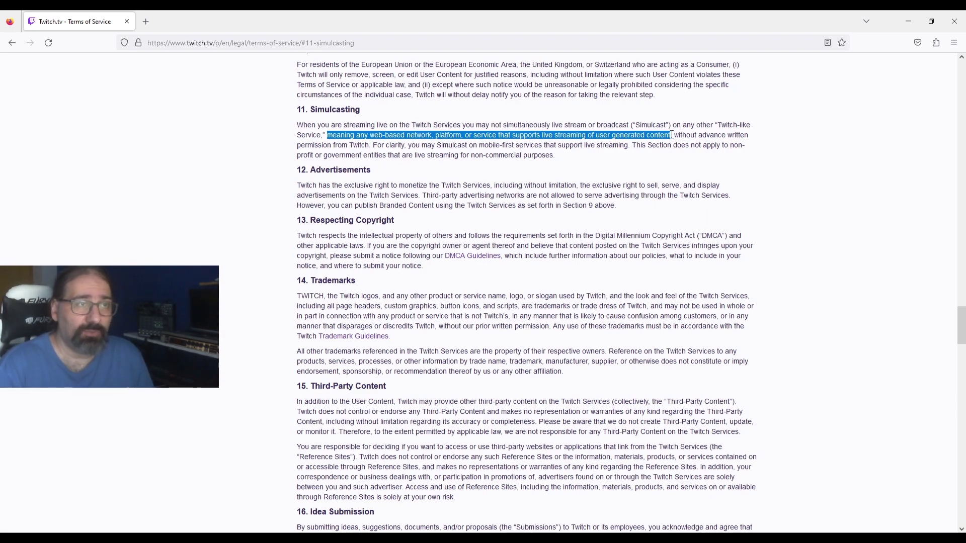
left_click_drag(672, 135, 437, 116)
mouse_move(436, 117)
left_mouse_down()
mouse_move(519, 175)
mouse_move(570, 164)
left_mouse_up()
left_click(563, 159)
left_click_drag(563, 160, 498, 155)
Select the whole section 11 Simulcasting paragraph, then clear the selection
triple_click(510, 155)
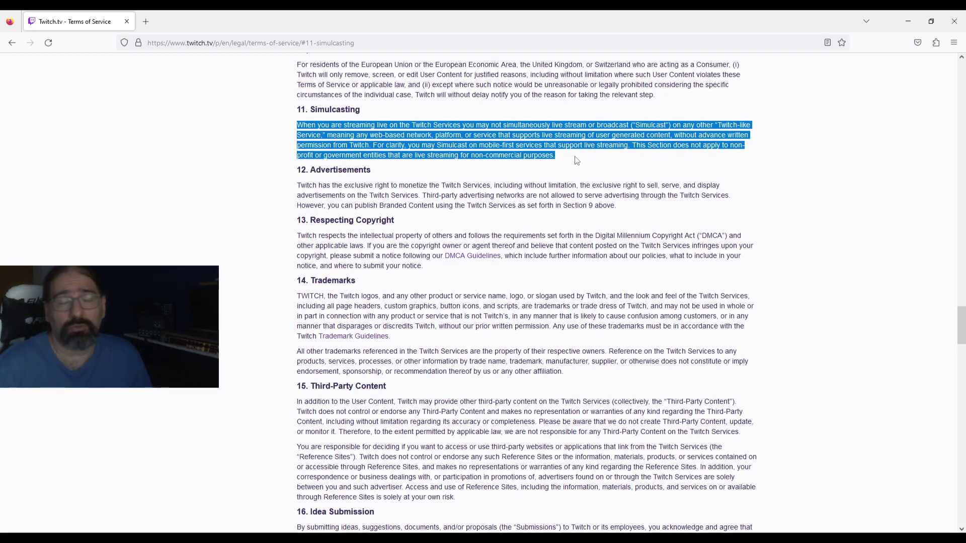
left_click_drag(576, 160, 298, 128)
left_click(561, 195)
scroll(568, 226, "up", 2)
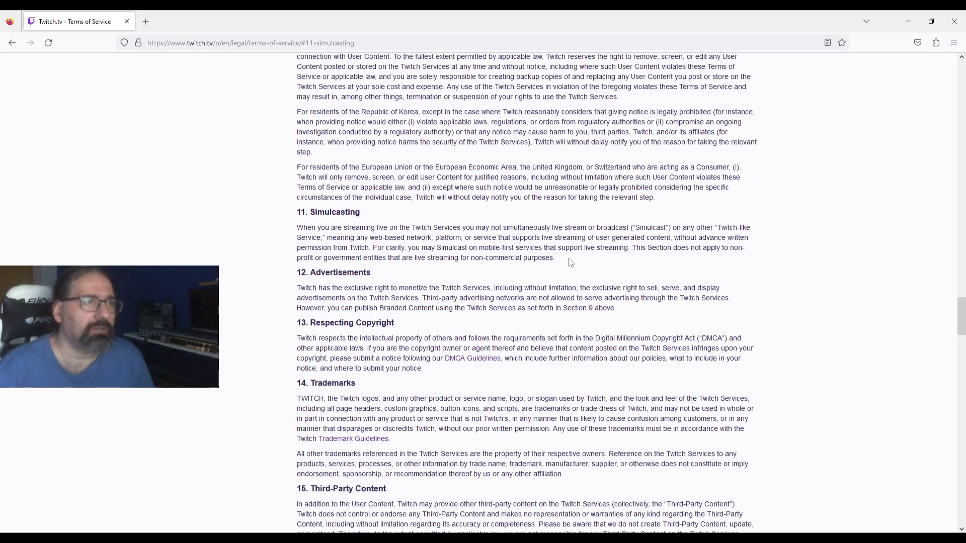